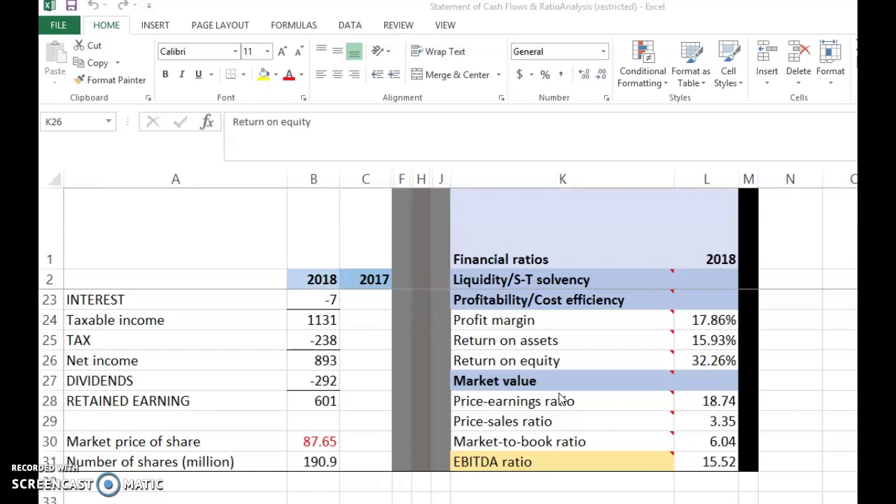
# Go through the ratios listed under the Market value heading, from Price-earnings ratio down to EBITDA ratio.
pyautogui.click(520, 381)
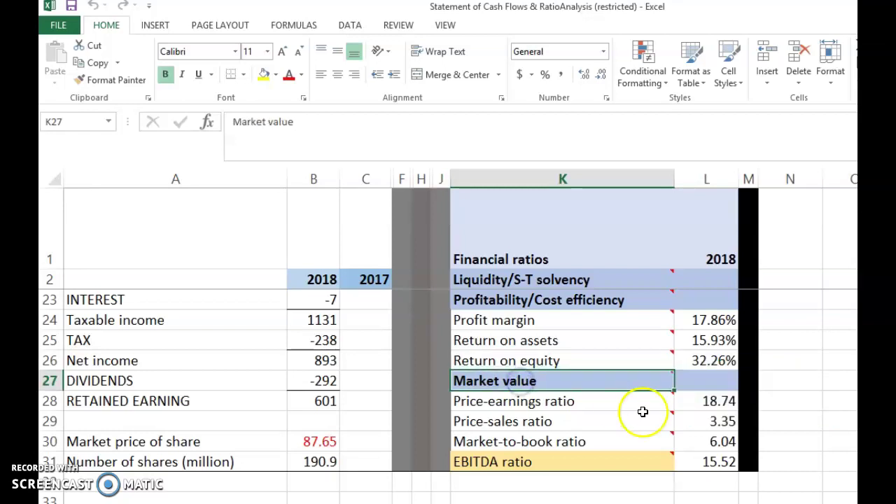
pyautogui.moveTo(643, 412)
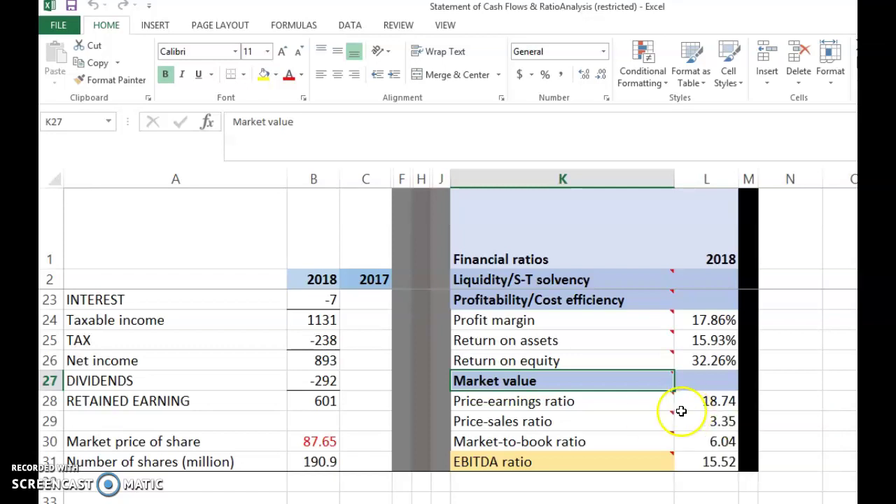
pyautogui.click(496, 400)
pyautogui.press('Down')
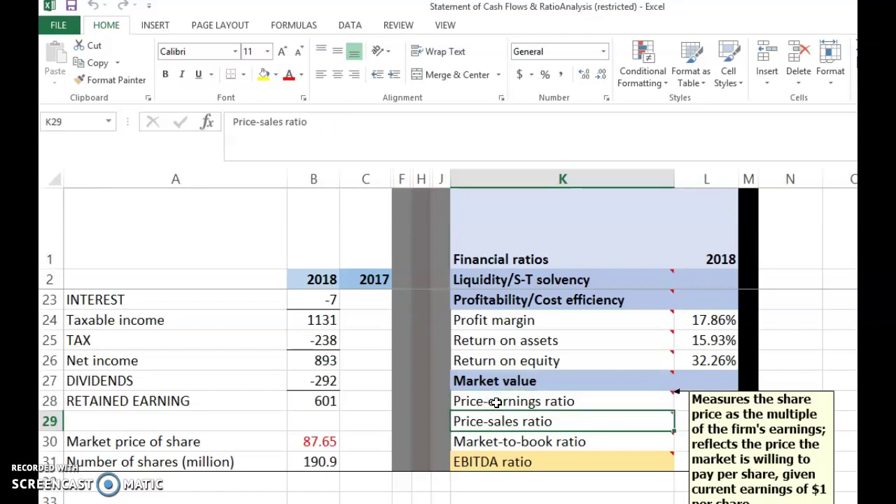
pyautogui.press('Down')
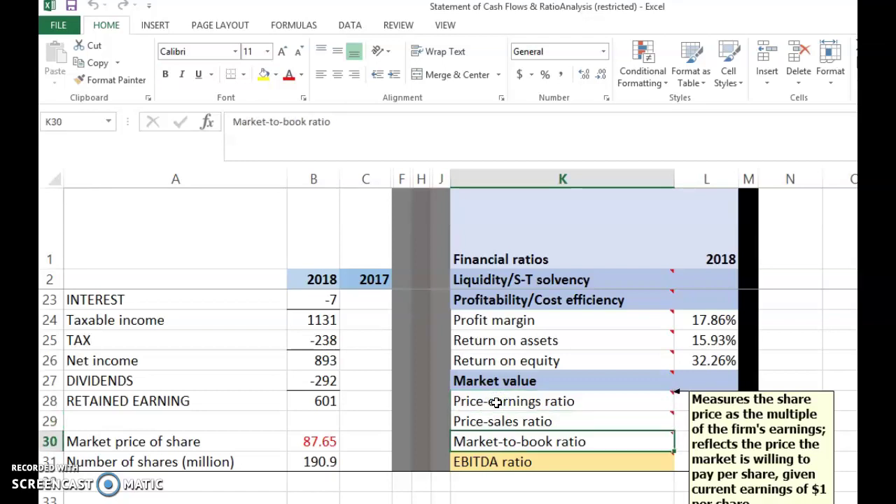
pyautogui.press('Down')
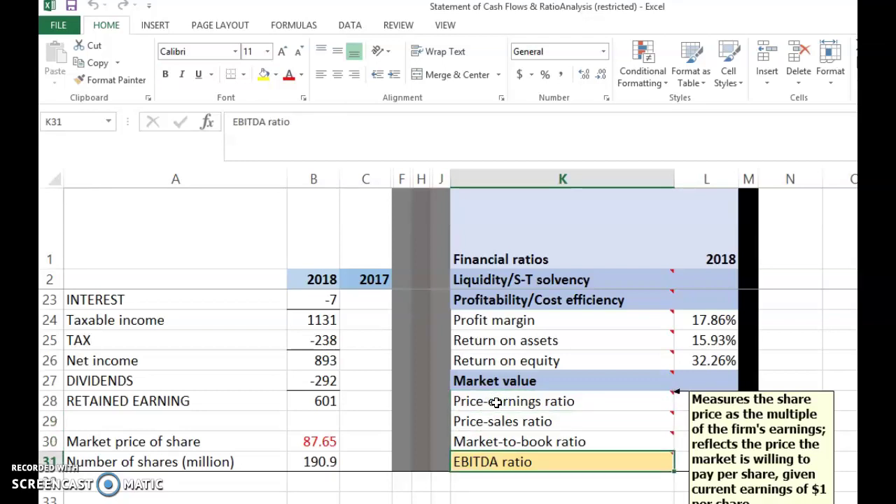
# Read the cell notes attached to the Price-earnings ratio label and the Market value heading.
pyautogui.click(553, 401)
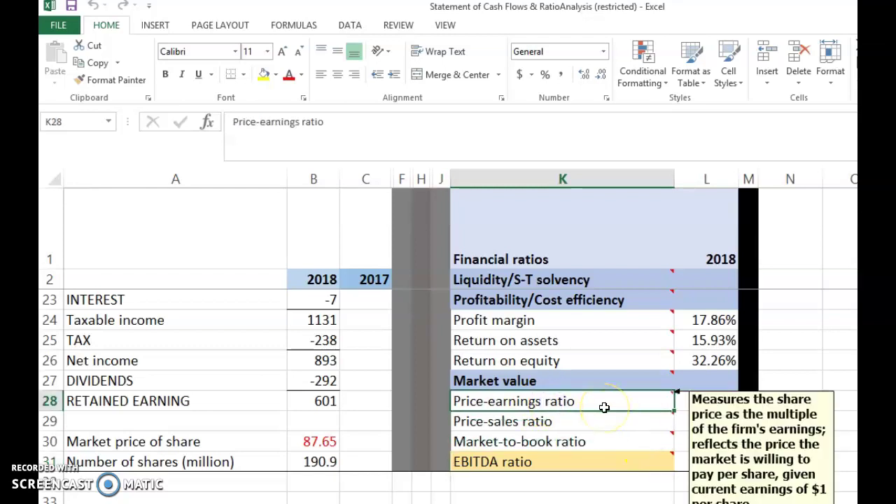
pyautogui.click(568, 399)
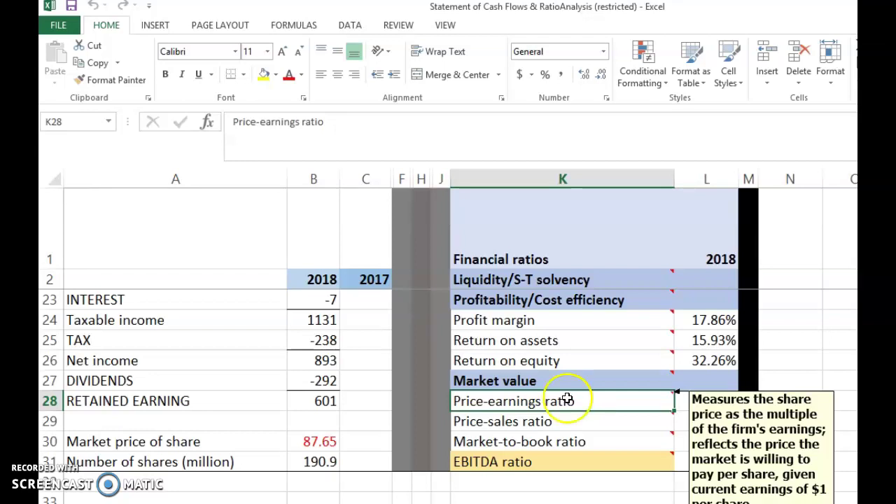
pyautogui.click(556, 380)
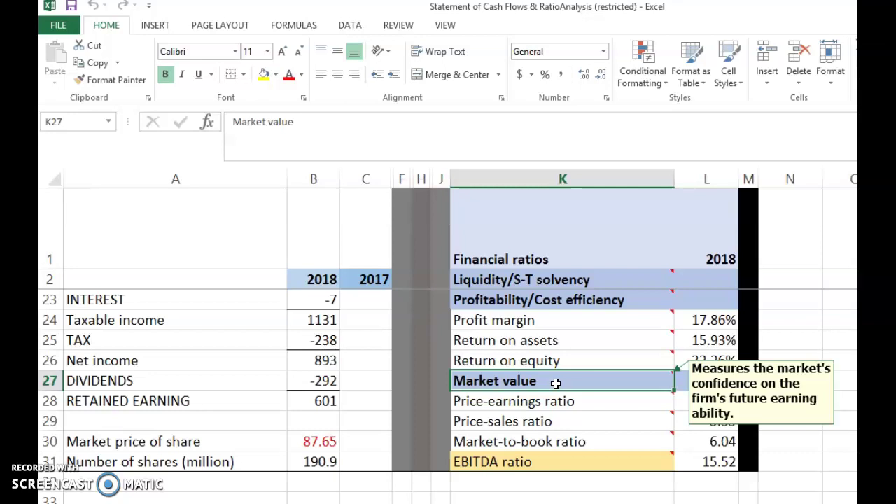
pyautogui.click(566, 401)
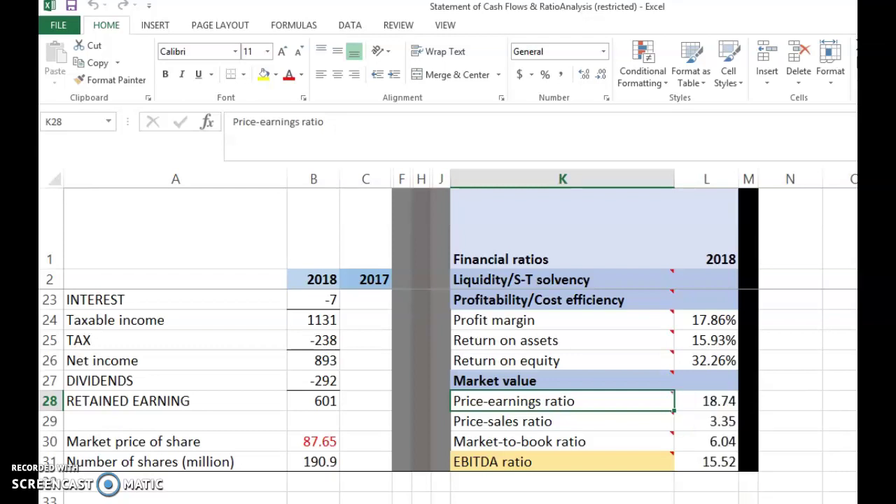
pyautogui.scroll(-2, 448, 392)
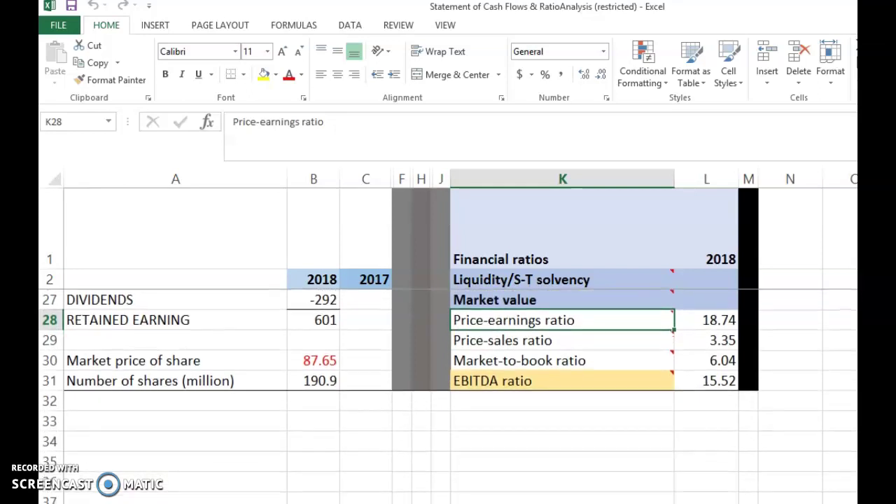
pyautogui.moveTo(652, 319)
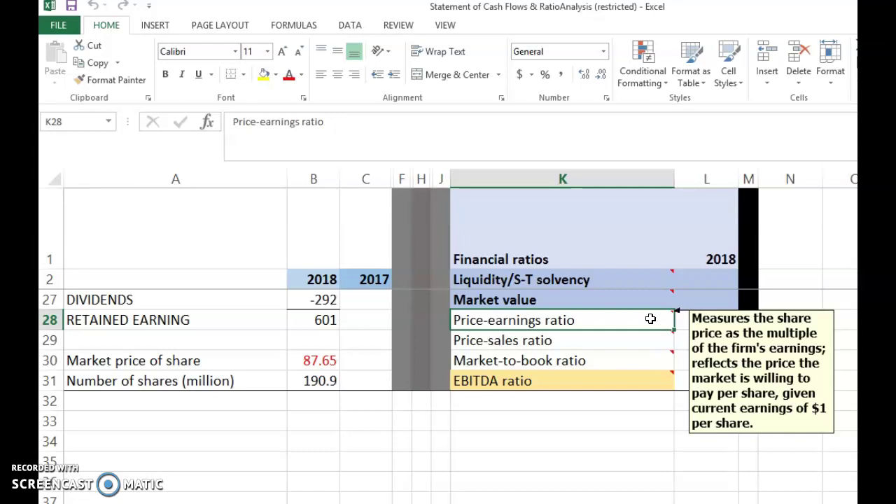
# Examine the 2018 market price of share, net income and number of shares that feed the price-earnings ratio.
pyautogui.click(322, 362)
pyautogui.moveTo(454, 378)
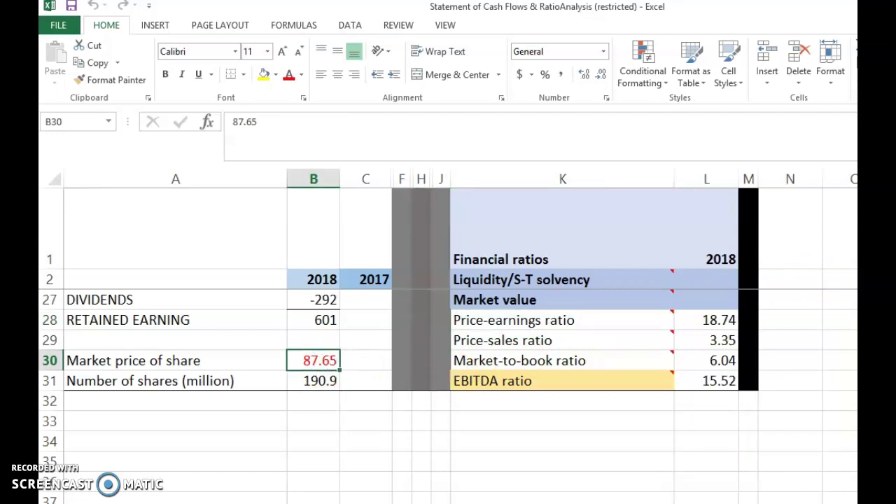
pyautogui.scroll(1, 448, 392)
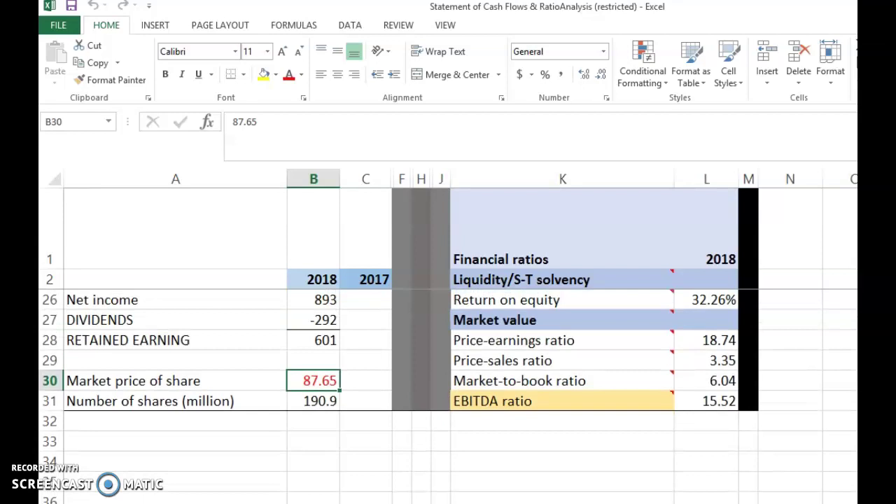
pyautogui.scroll(1, 448, 350)
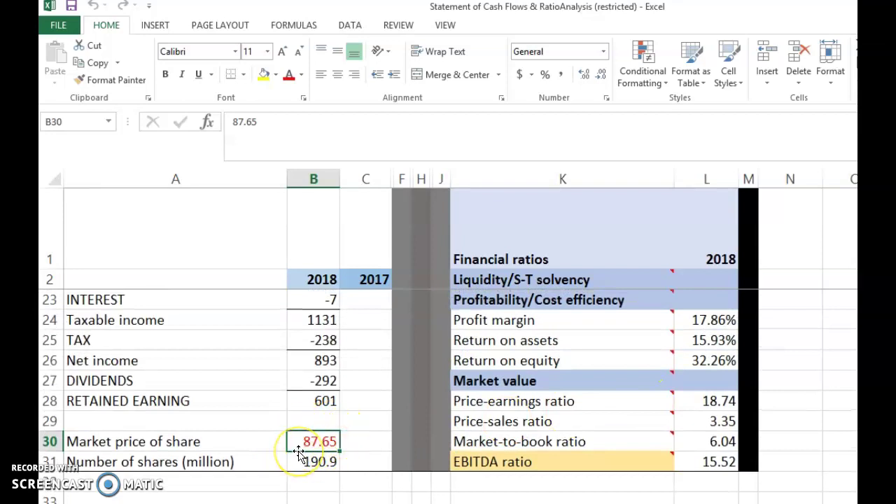
pyautogui.click(307, 362)
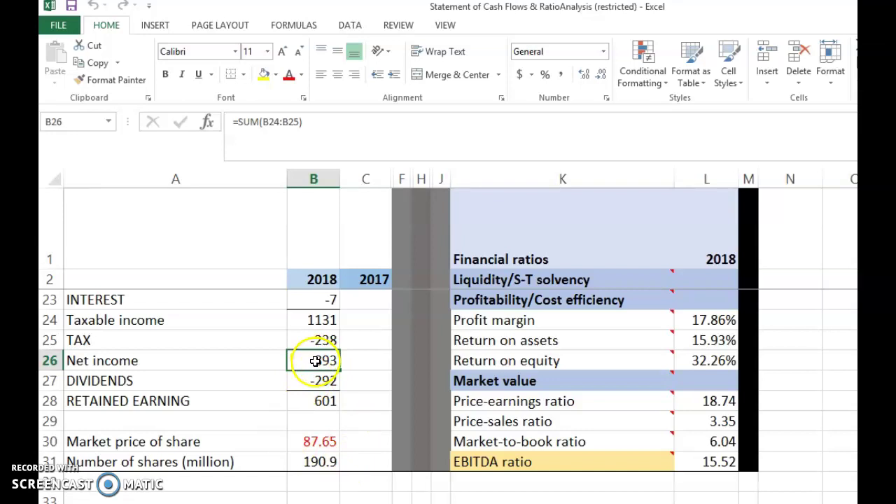
pyautogui.click(316, 461)
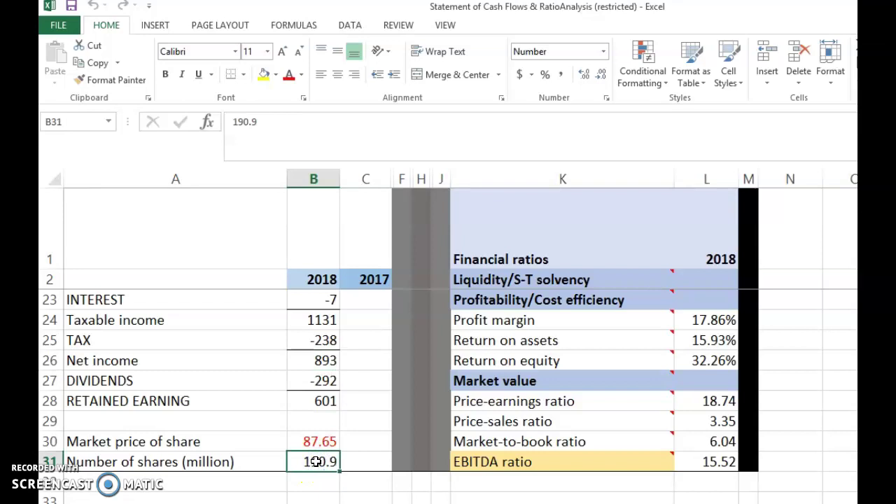
pyautogui.click(322, 359)
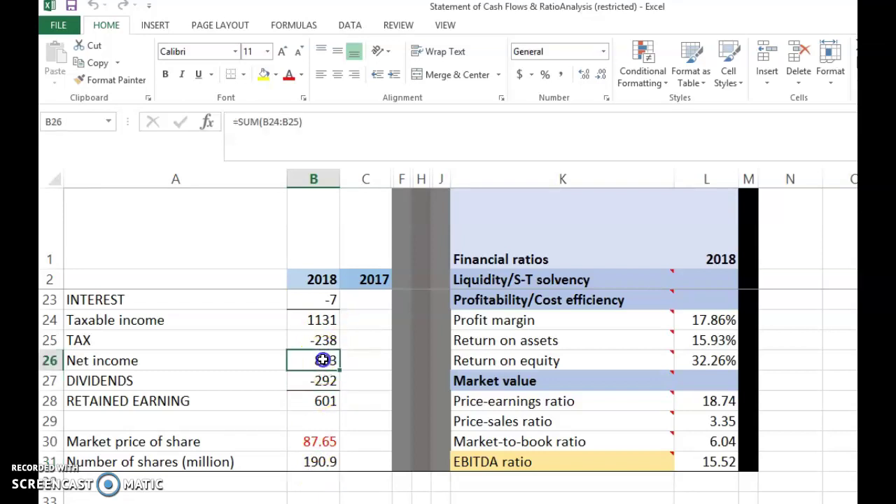
pyautogui.click(320, 461)
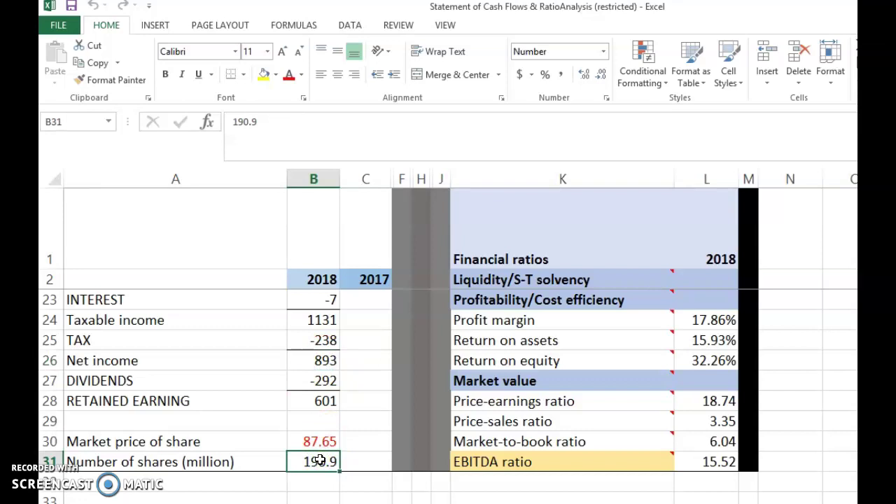
pyautogui.click(327, 364)
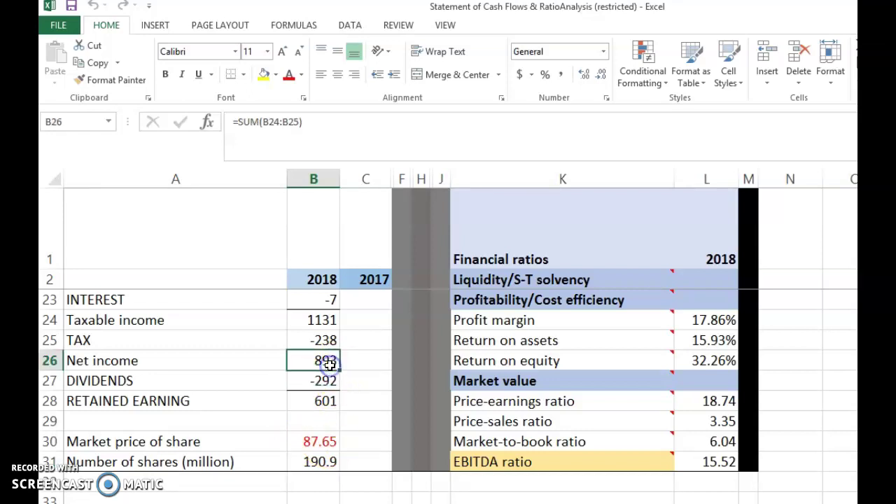
pyautogui.click(332, 460)
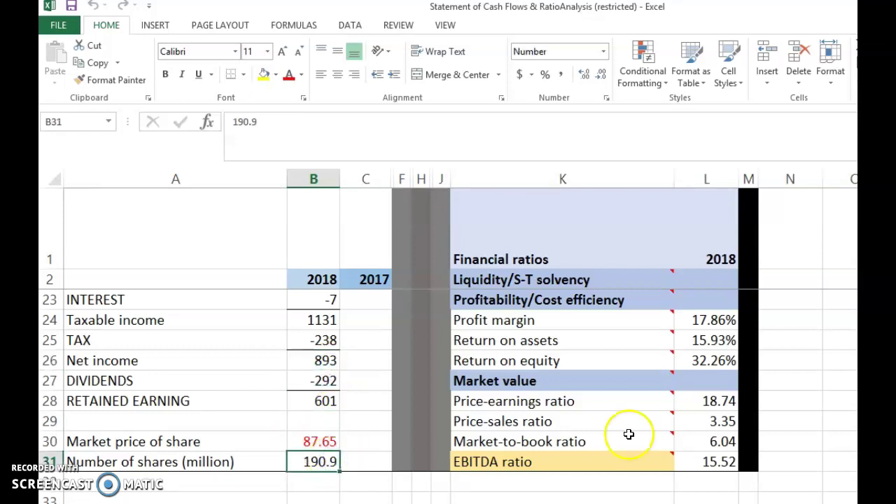
# Inspect the price-earnings ratio formula in L28 and reread the note on its label.
pyautogui.click(729, 401)
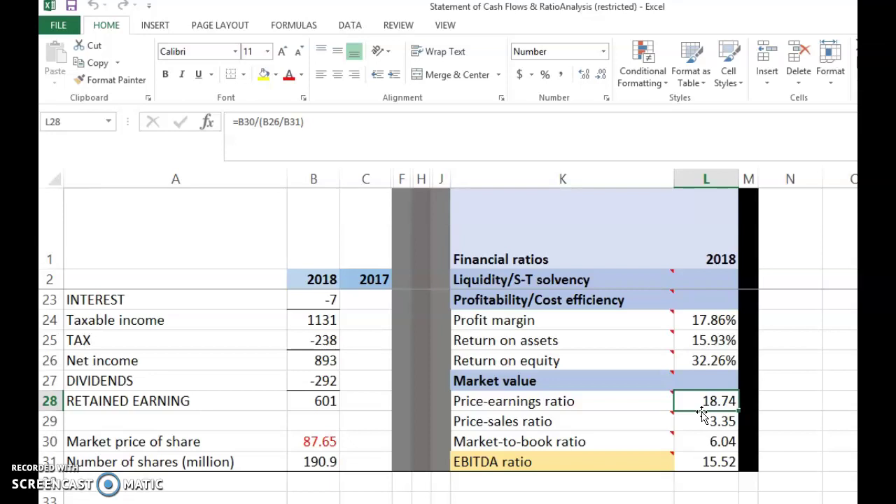
pyautogui.moveTo(630, 406)
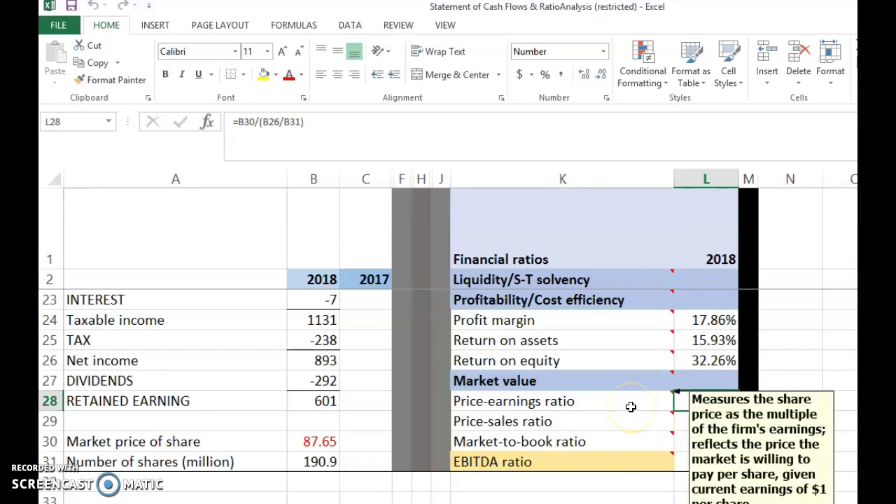
pyautogui.moveTo(532, 429)
pyautogui.click(544, 402)
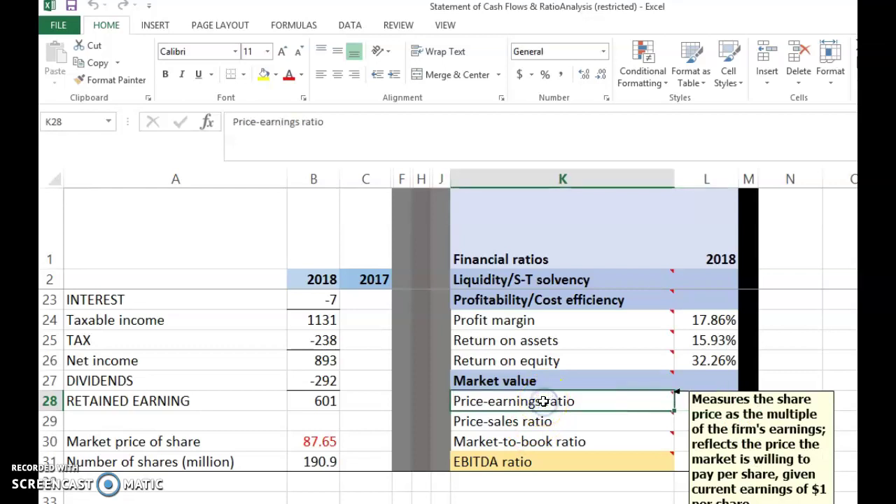
# Examine the 2018 revenue, number of shares and market price behind the price-sales ratio, including its formula in L29 and its note.
pyautogui.click(532, 423)
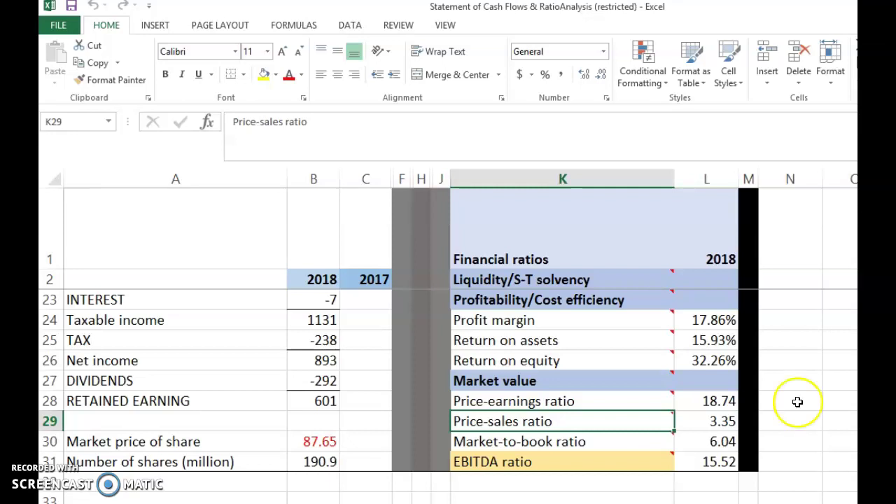
pyautogui.scroll(2, 506, 336)
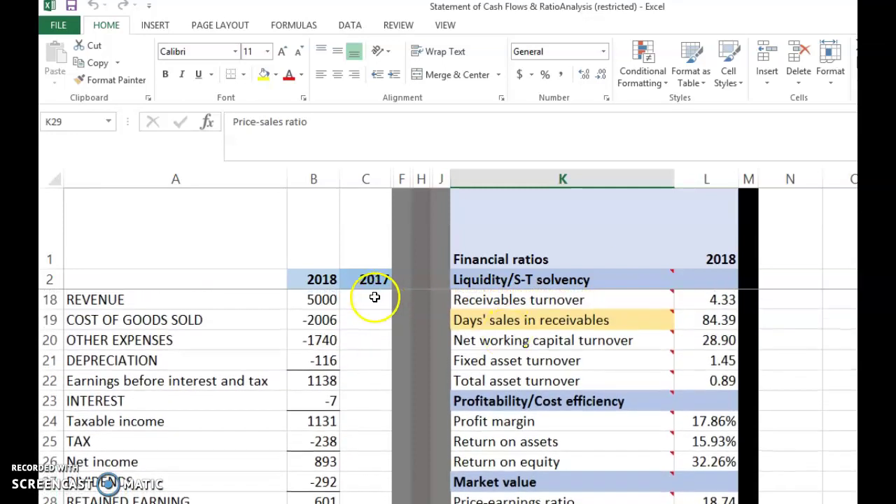
pyautogui.click(320, 299)
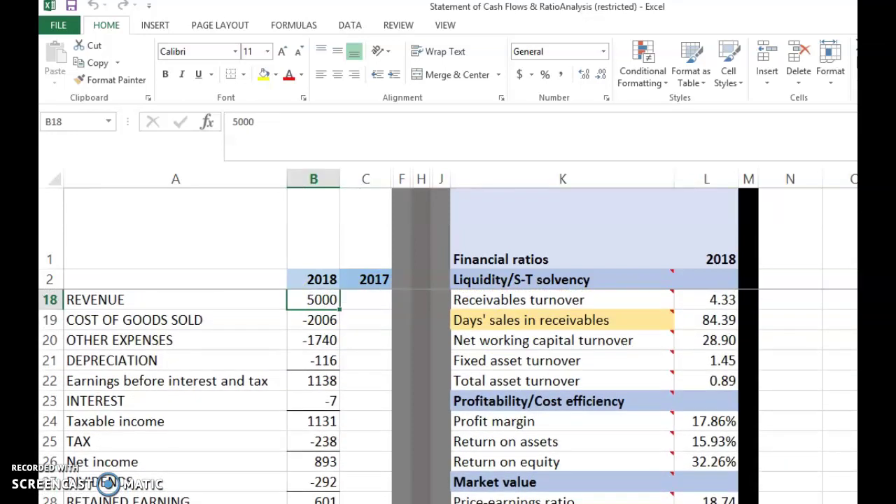
pyautogui.scroll(-3, 570, 460)
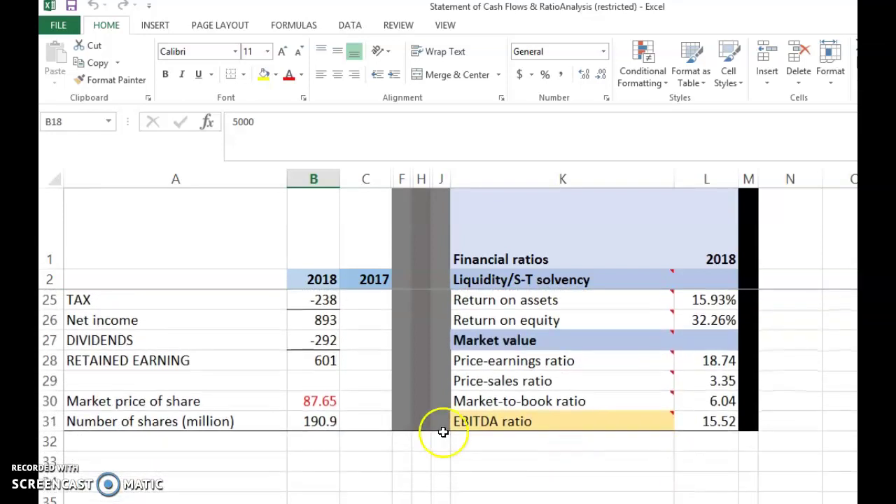
pyautogui.click(311, 421)
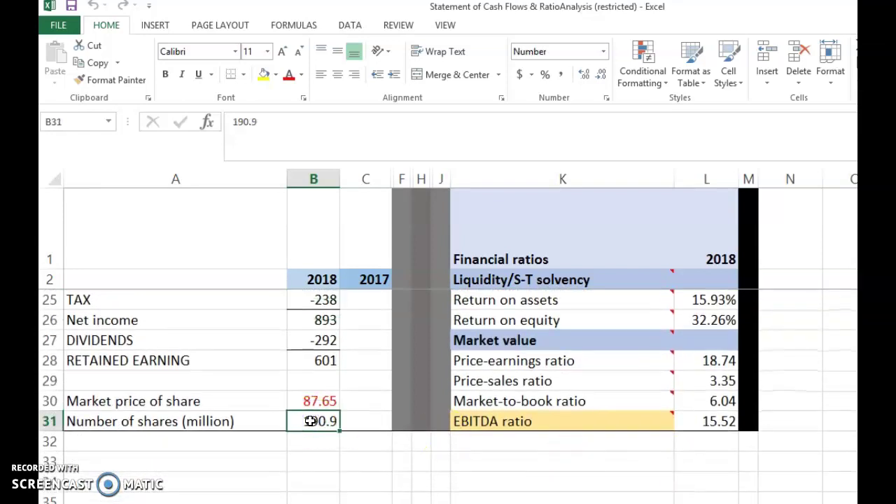
pyautogui.click(321, 401)
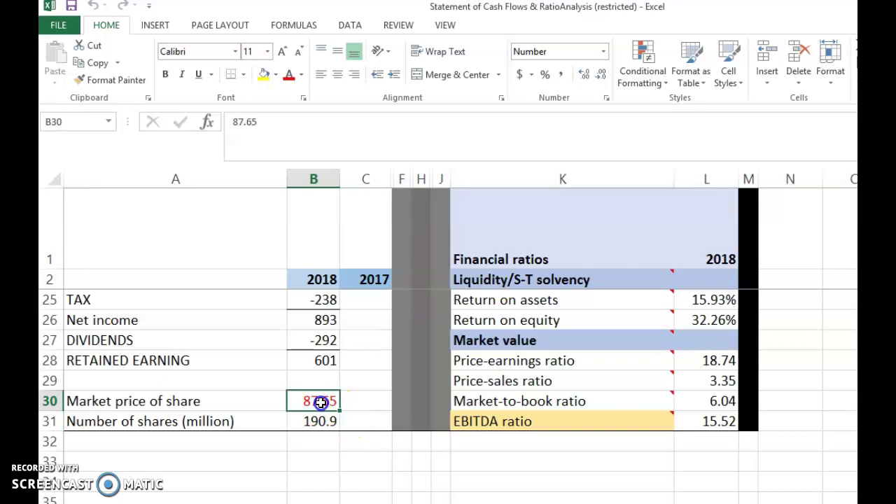
pyautogui.moveTo(505, 381)
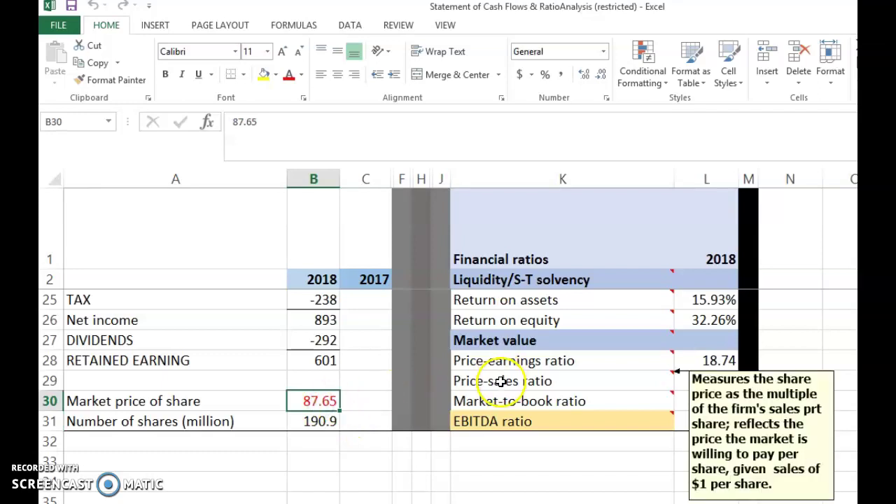
pyautogui.click(724, 380)
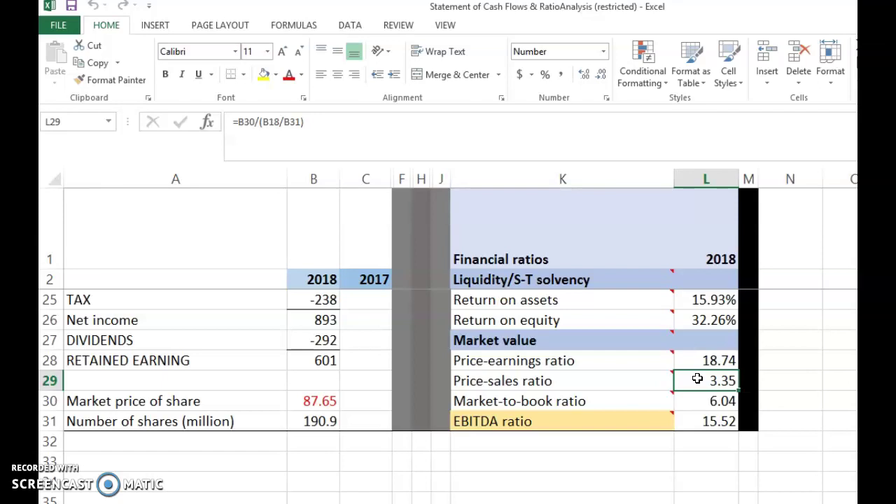
pyautogui.moveTo(570, 379)
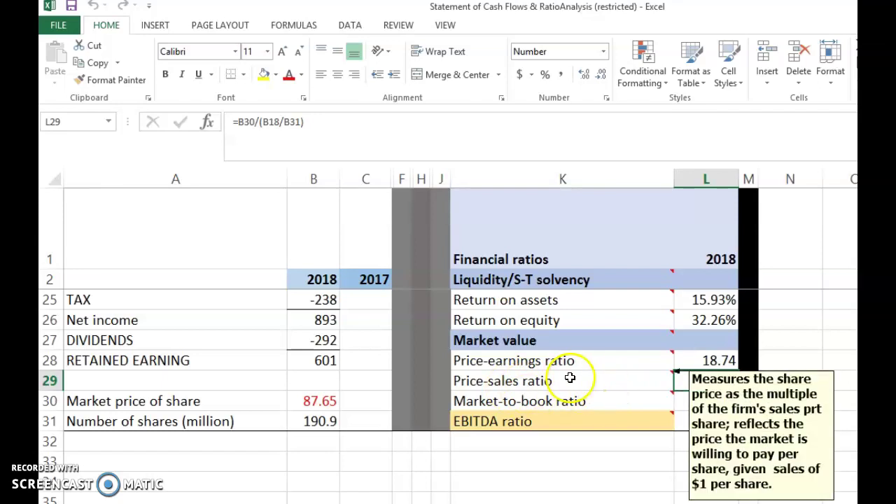
# Look at the Market-to-book ratio label and return to the Price-earnings ratio label to read its note.
pyautogui.click(517, 401)
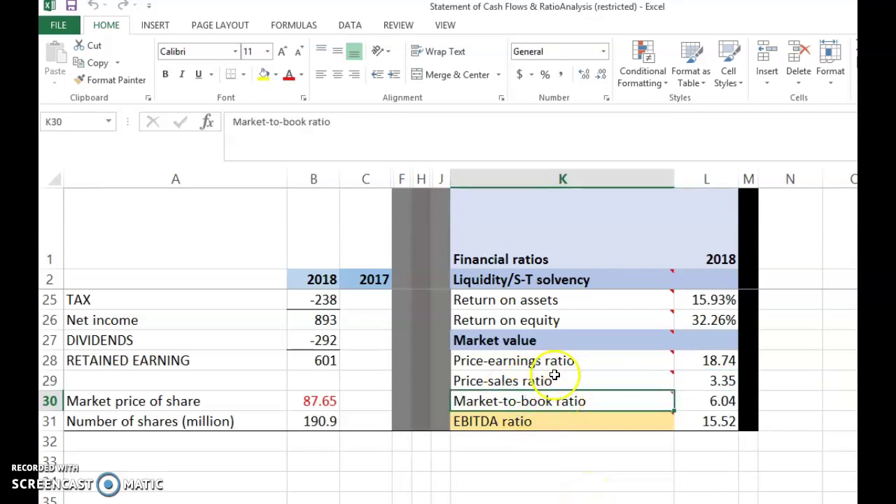
pyautogui.moveTo(535, 389)
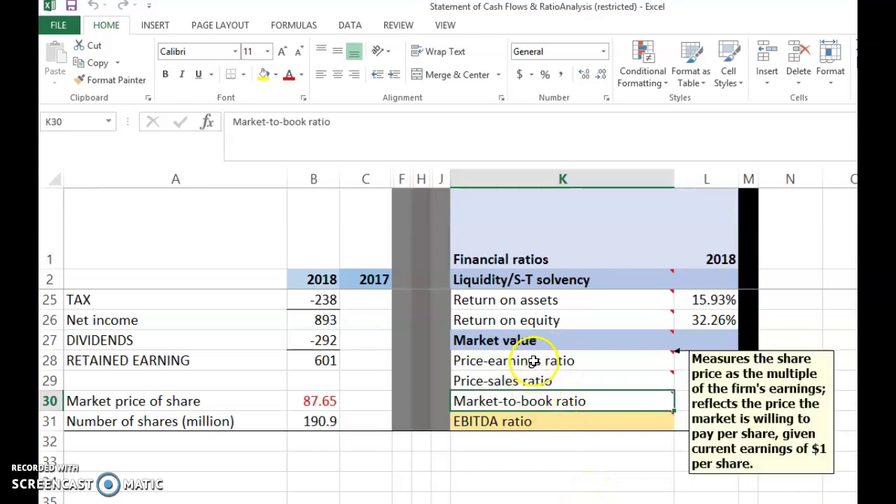
pyautogui.click(533, 363)
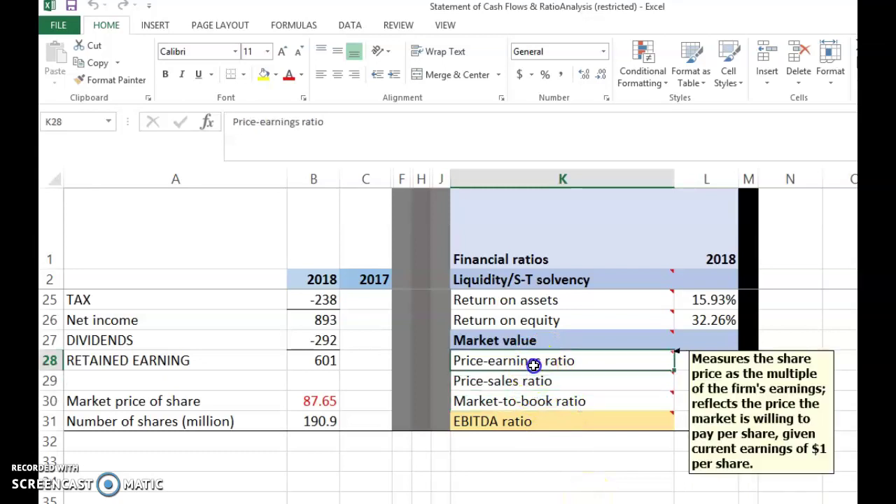
# Read the note on the Price-sales ratio label, followed by the one on the Market-to-book ratio label.
pyautogui.click(532, 404)
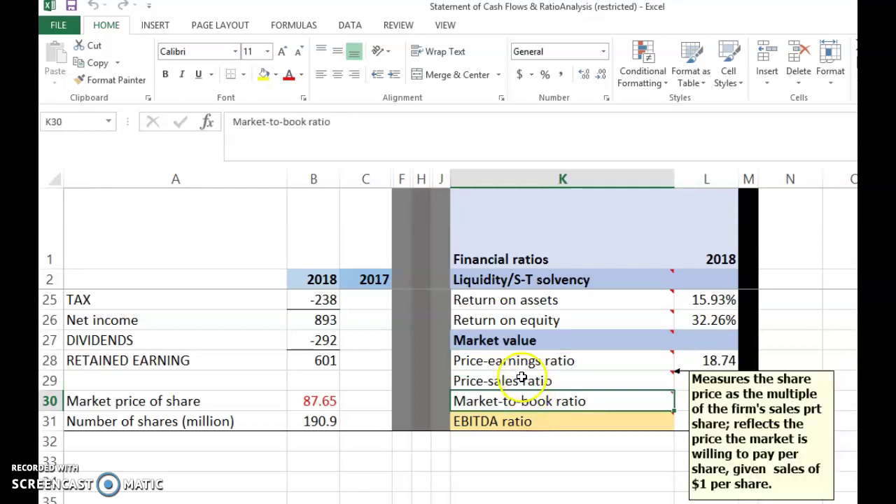
pyautogui.click(521, 379)
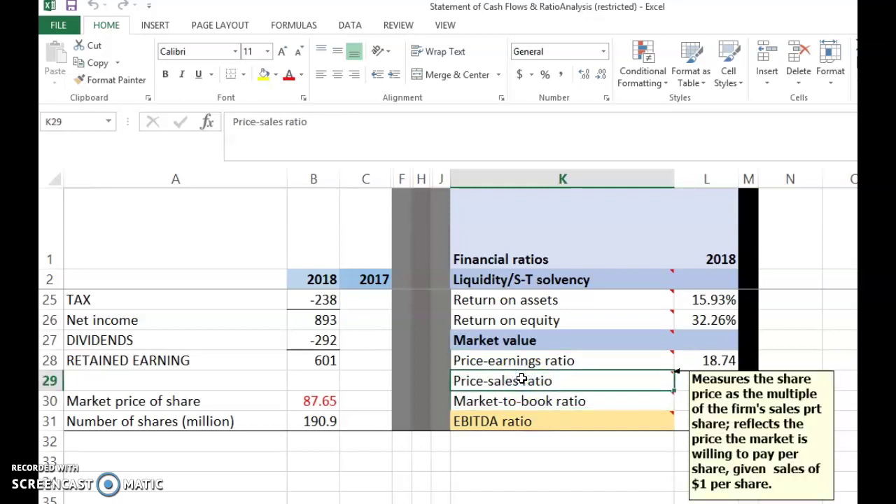
pyautogui.click(563, 402)
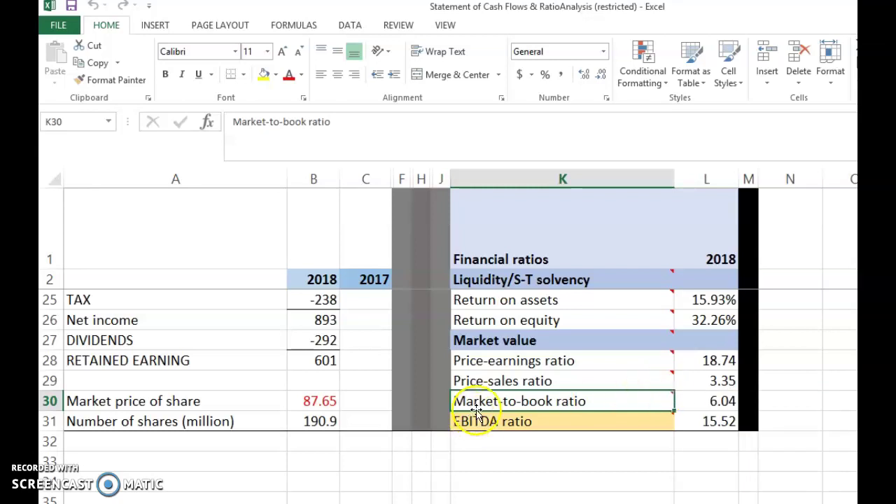
pyautogui.click(612, 397)
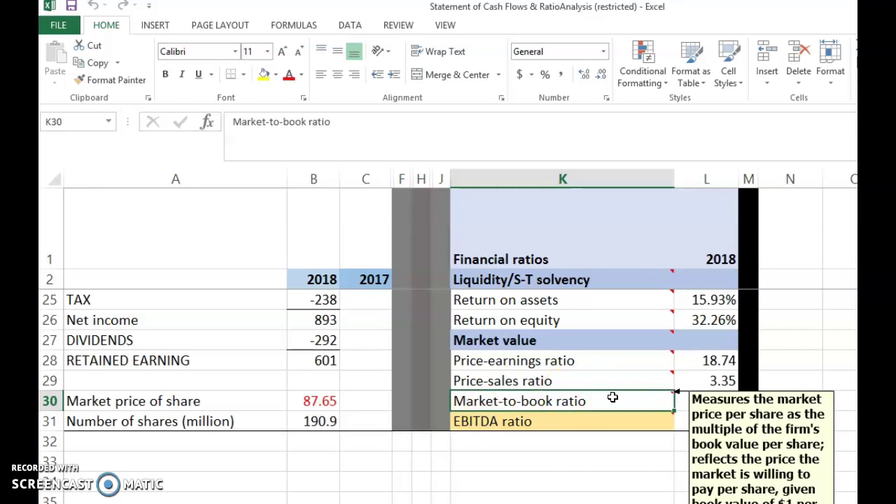
# Examine the 2018 market price of share, common equity and number of shares behind the market-to-book ratio, including its formula in L30.
pyautogui.click(317, 401)
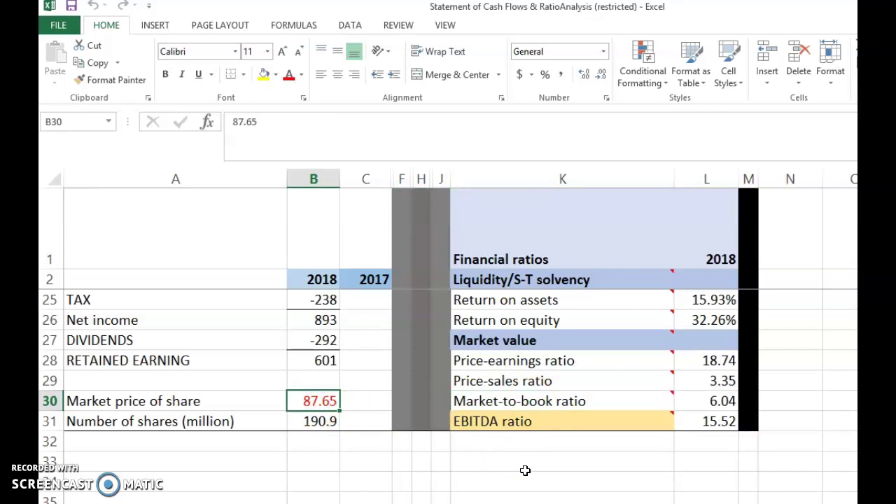
pyautogui.click(622, 442)
pyautogui.scroll(4, 447, 396)
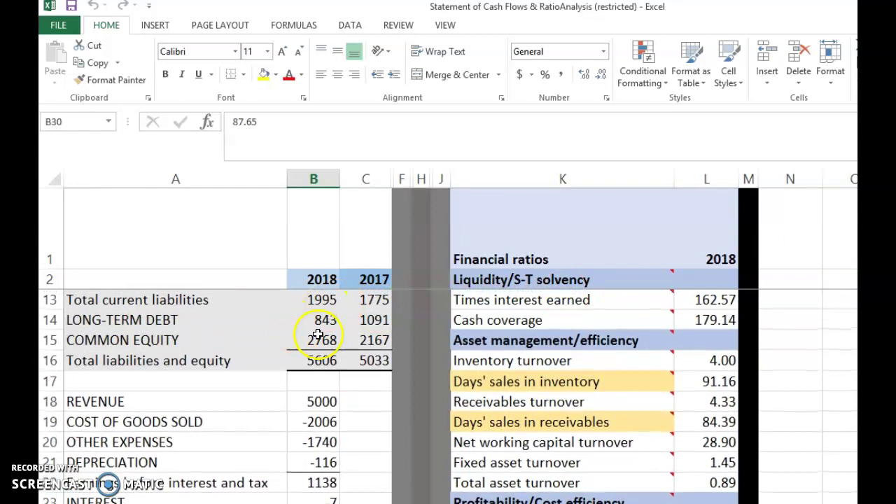
pyautogui.click(319, 339)
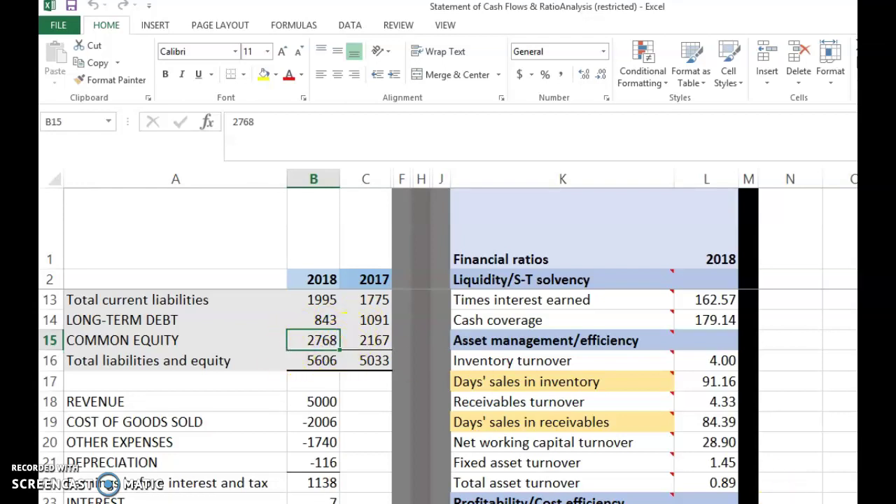
pyautogui.scroll(-3, 449, 392)
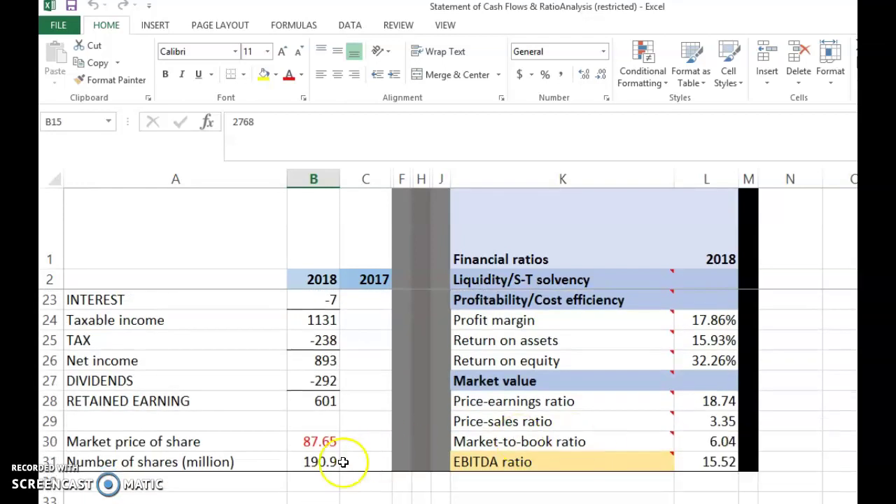
pyautogui.click(329, 462)
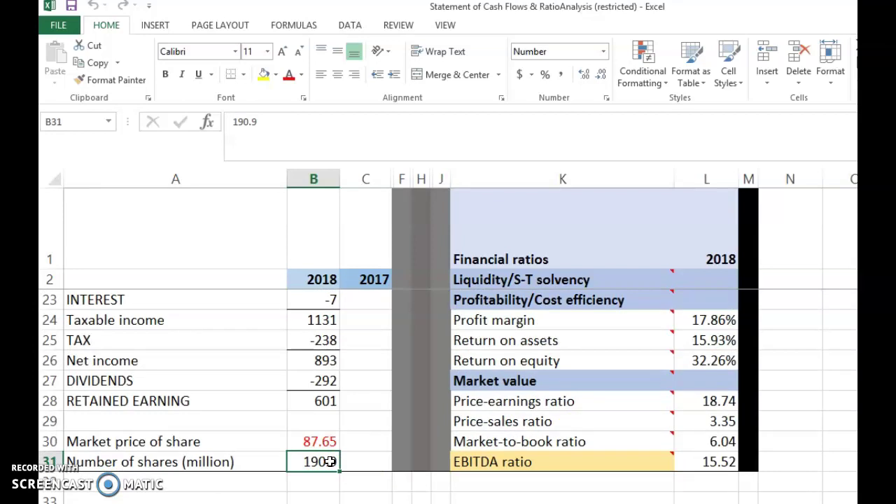
pyautogui.click(319, 439)
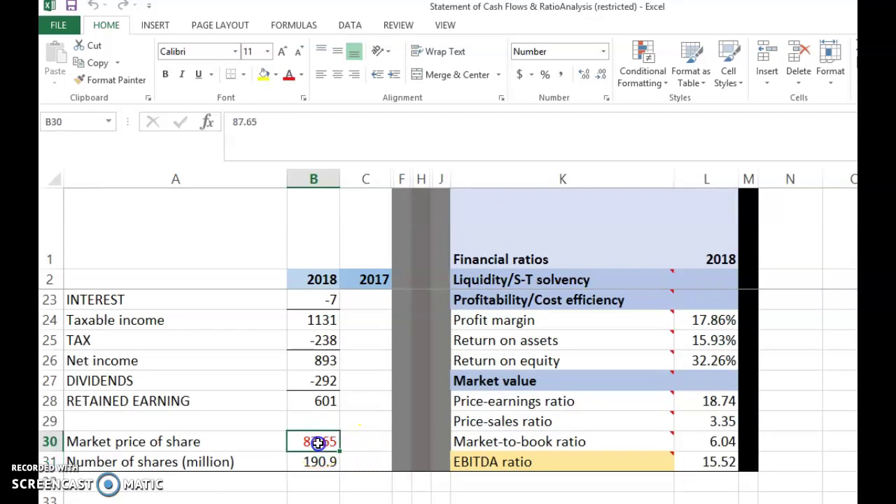
pyautogui.click(693, 441)
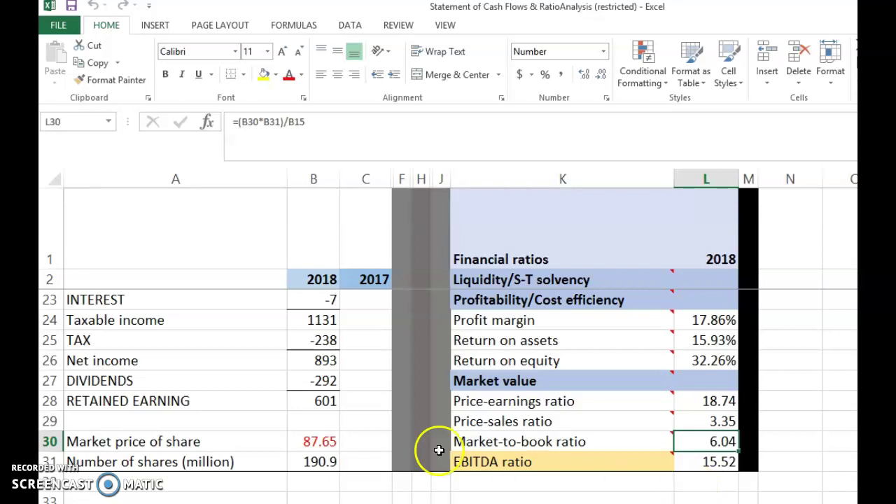
# Reread the Market-to-book ratio note and retrace its formula in L30 through source cells B30, B31 and B15.
pyautogui.moveTo(506, 433)
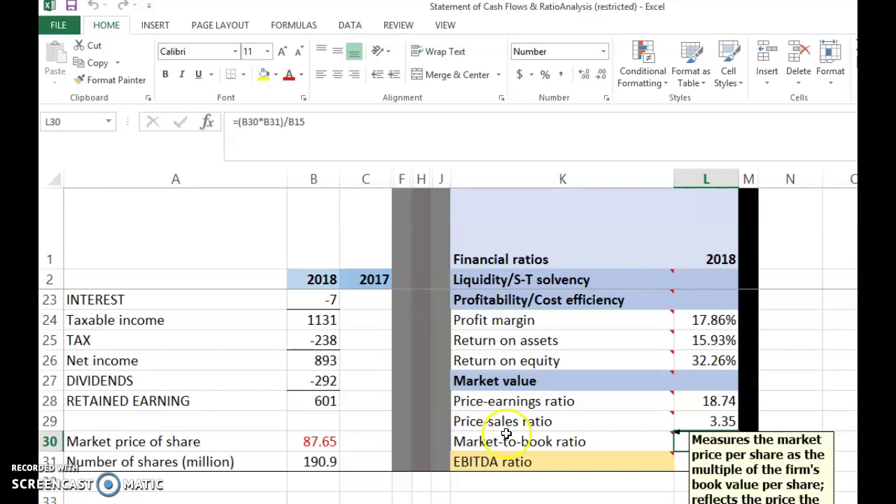
pyautogui.click(317, 441)
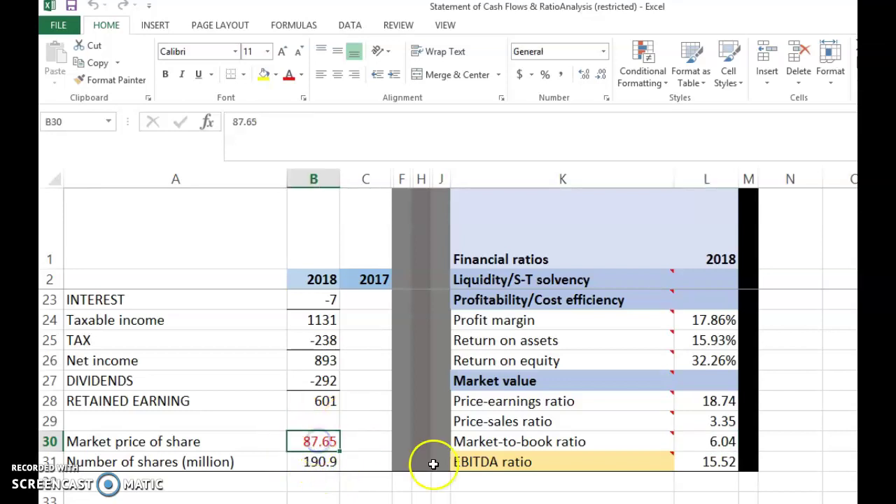
pyautogui.click(315, 462)
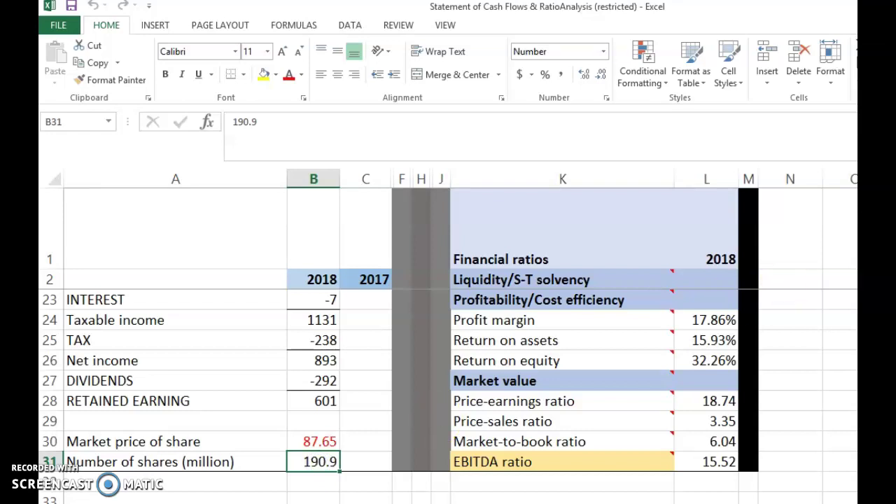
pyautogui.scroll(4, 448, 397)
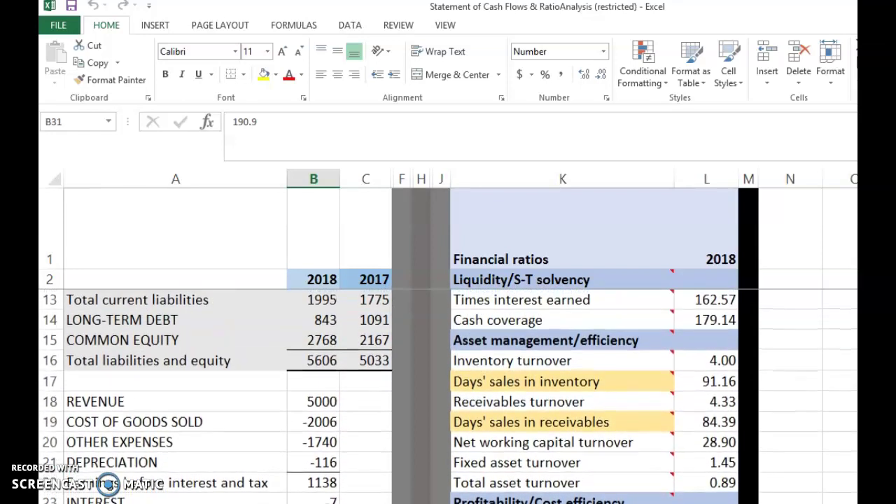
pyautogui.click(312, 342)
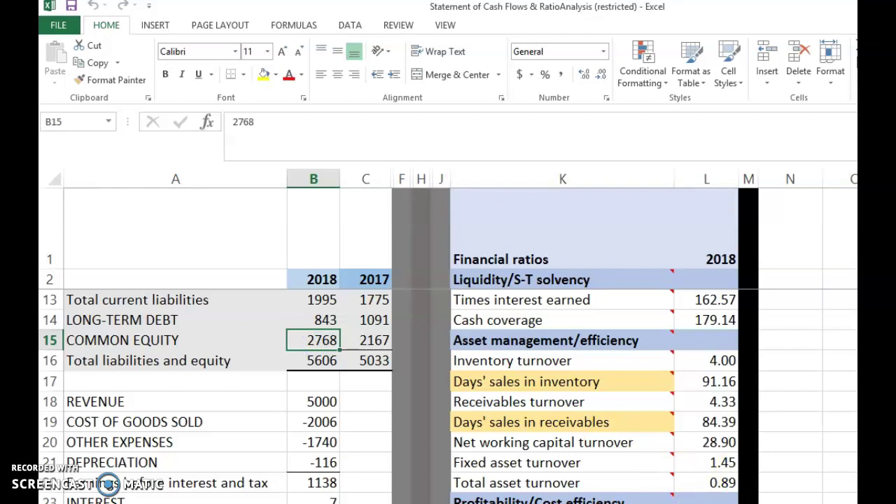
pyautogui.scroll(-3, 448, 396)
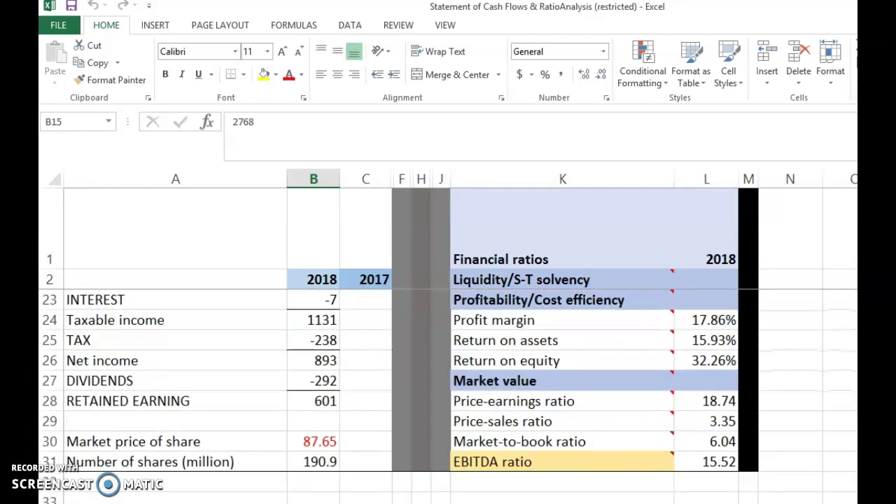
pyautogui.click(723, 440)
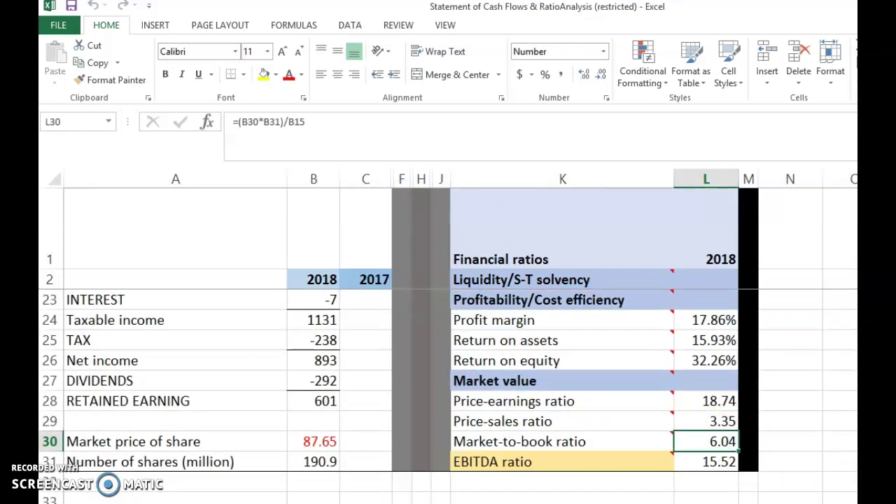
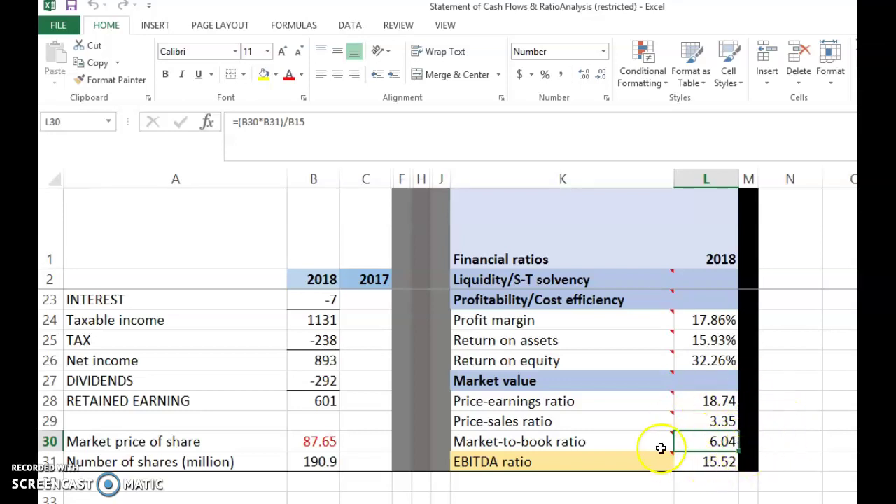
# Select the EBITDA ratio label in K31 and read its full note.
pyautogui.moveTo(664, 443)
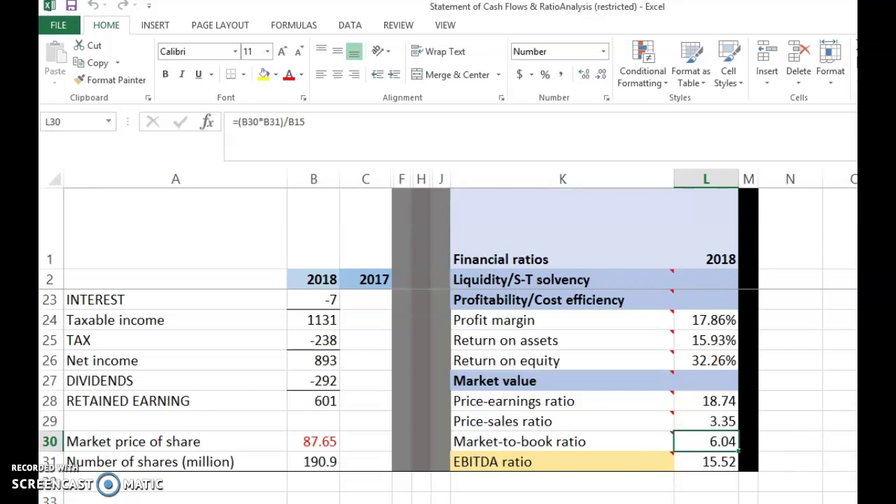
pyautogui.click(598, 463)
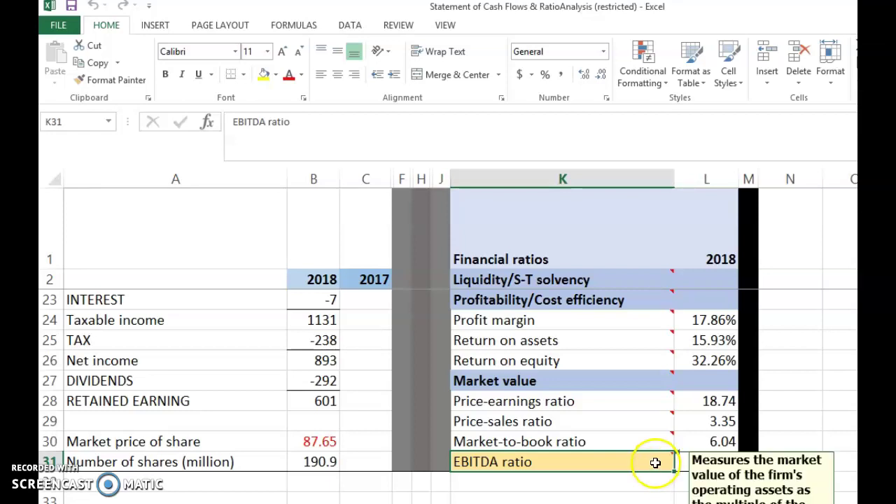
pyautogui.scroll(-2, 448, 393)
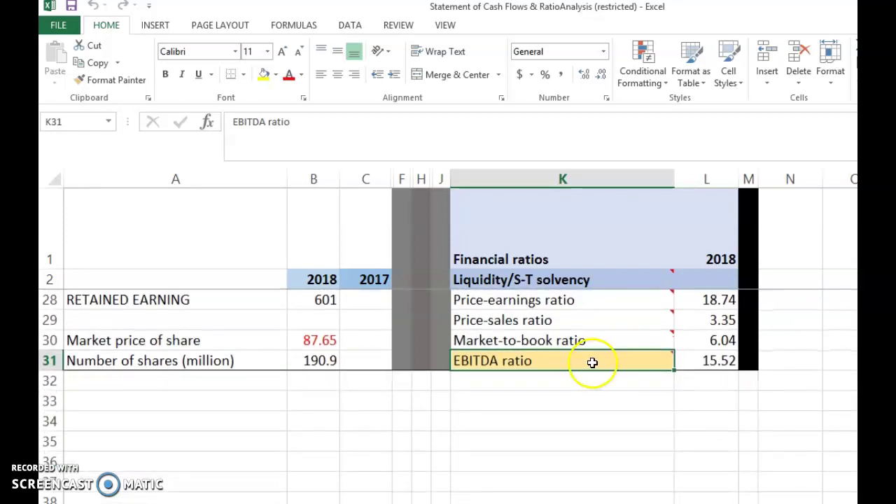
pyautogui.moveTo(572, 363)
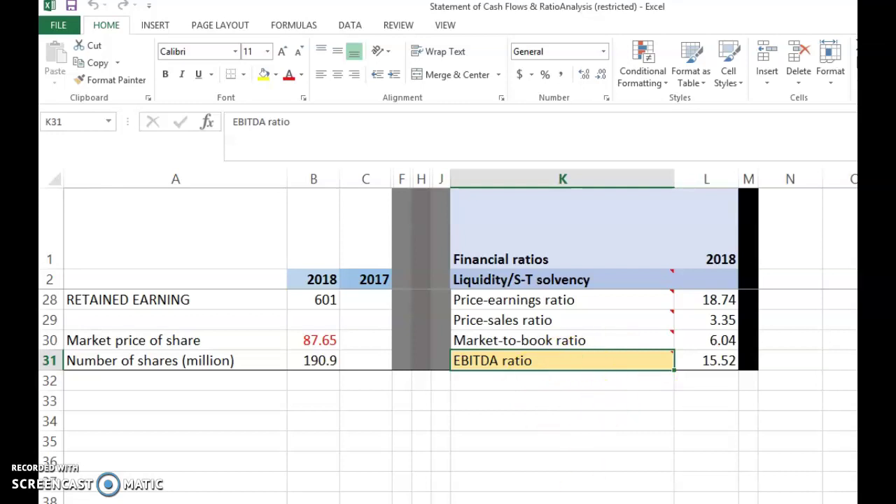
# Switch to the Ross_12e_PPT_Ch03_revised presentation in PowerPoint, start the slide show from slide 19 and reveal its first callout.
pyautogui.moveTo(514, 500)
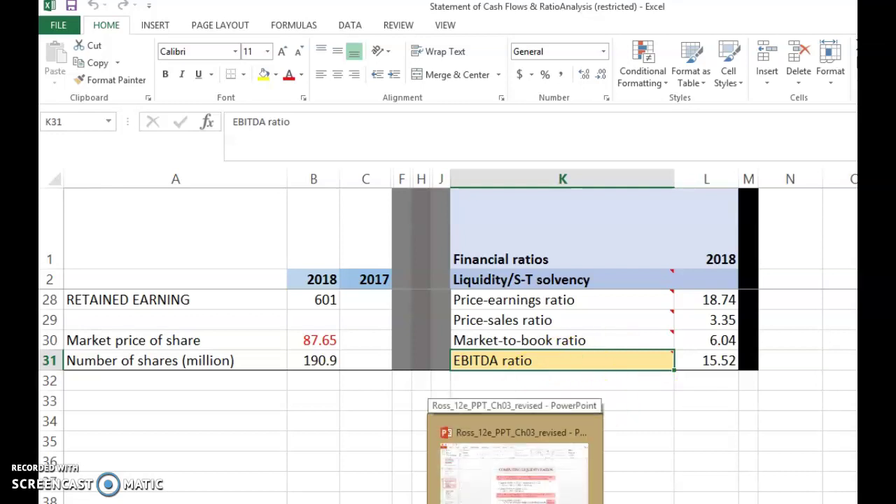
pyautogui.click(514, 463)
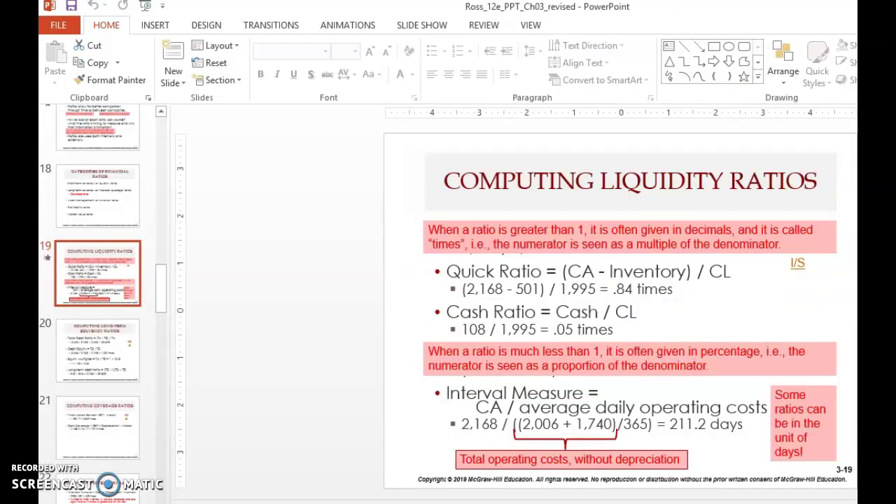
pyautogui.hotkey('shift', 'F5')
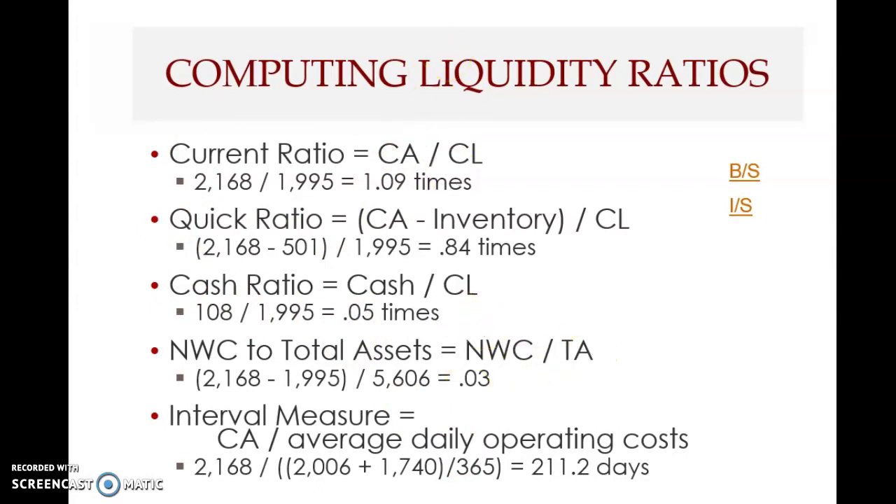
pyautogui.press('Right')
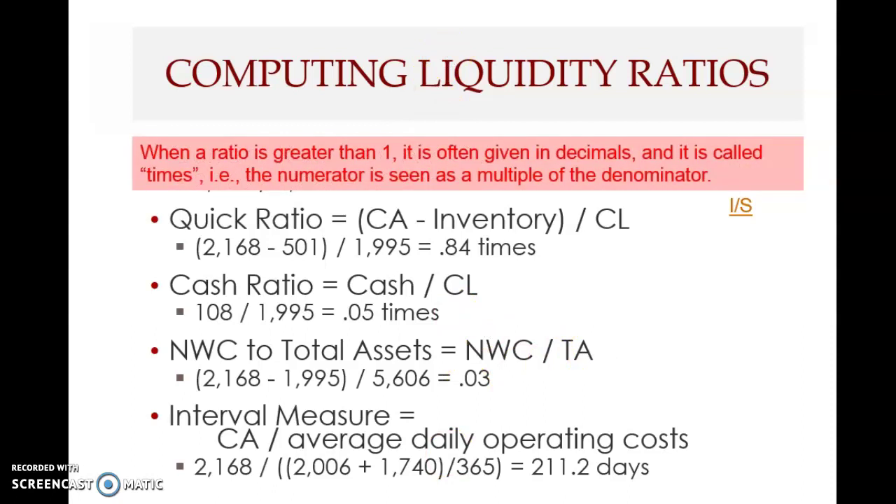